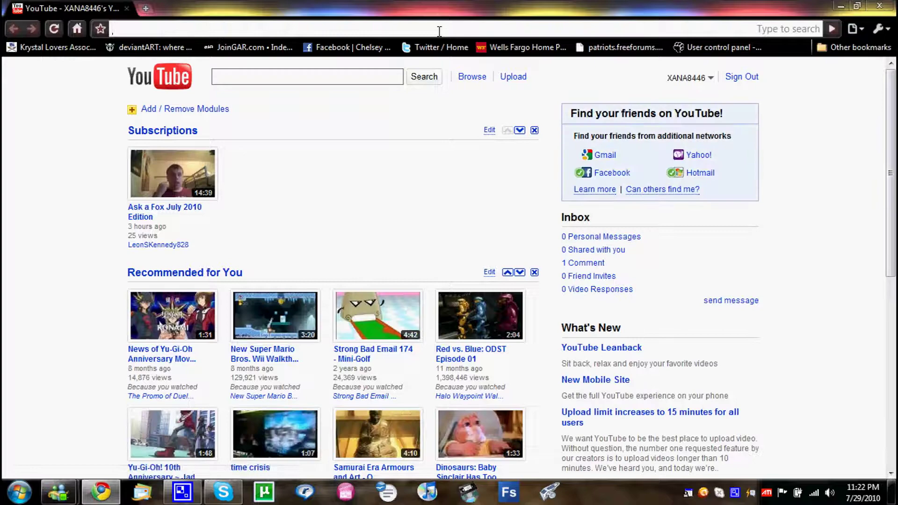
Go to emulator-zone.com's Super Nintendo emulators page and open the ZSNES 1.51 download page
{"action": "type", "text": "www.emulator-zone.com/"}
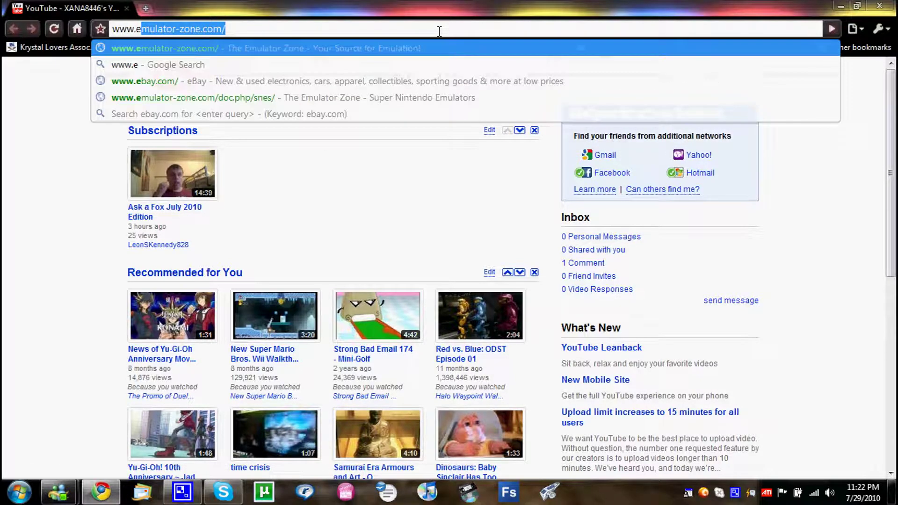
{"action": "left_click", "coordinate": [411, 98]}
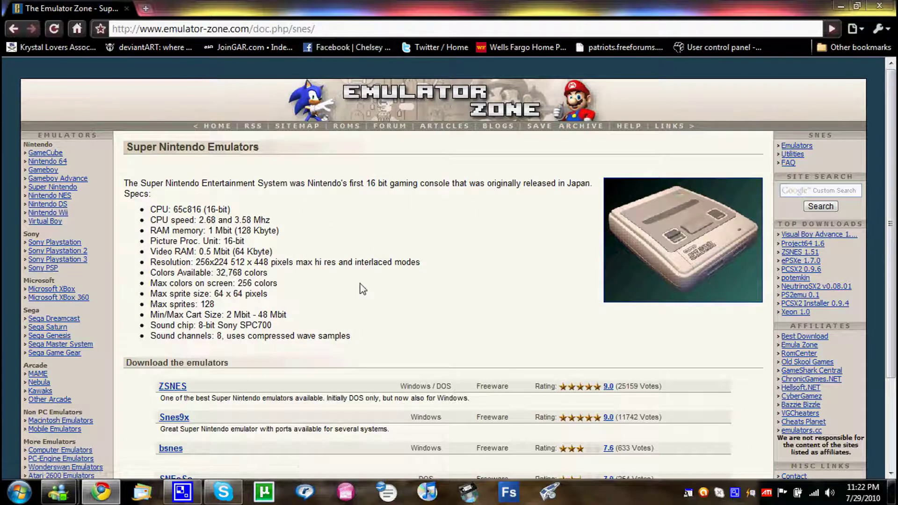
{"action": "scroll", "coordinate": [360, 284], "scroll_direction": "down", "scroll_amount": 3}
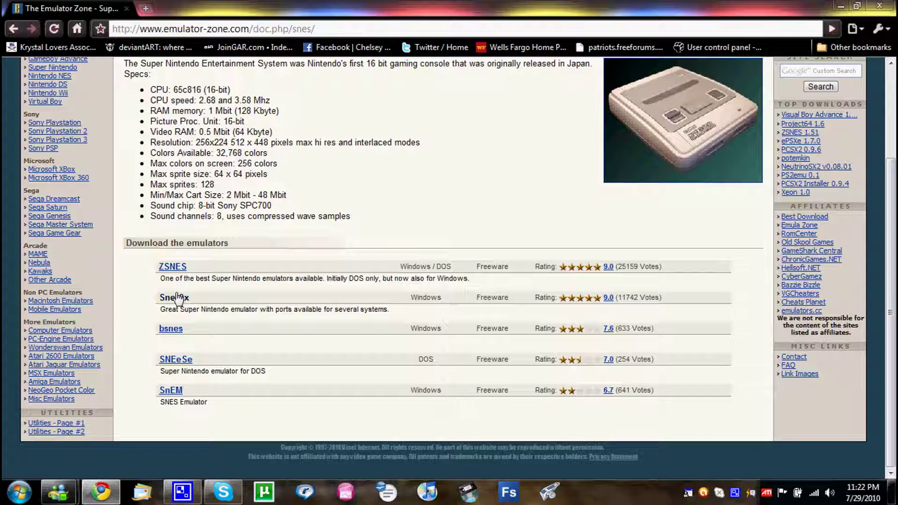
{"action": "left_click", "coordinate": [179, 267]}
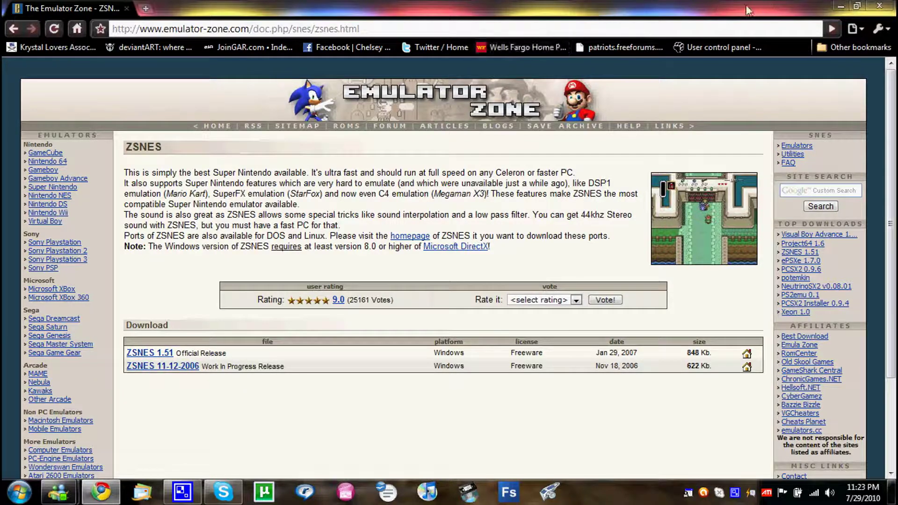
Browse oldiesgames.net to its Super Nintendo ROMs section and reach the ENTER GAMES disclaimer page
{"action": "left_click", "coordinate": [764, 31]}
{"action": "key", "text": "BackSpace"}
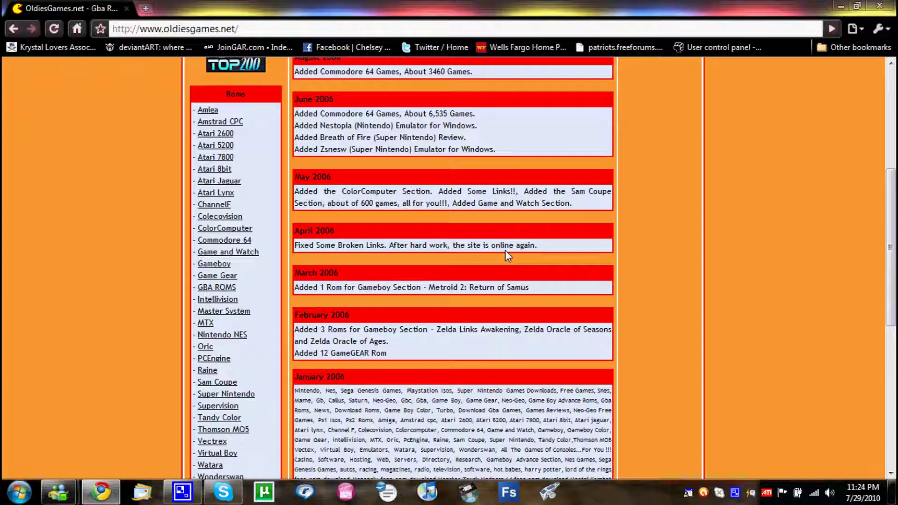
{"action": "scroll", "coordinate": [505, 251], "scroll_direction": "down", "scroll_amount": 1}
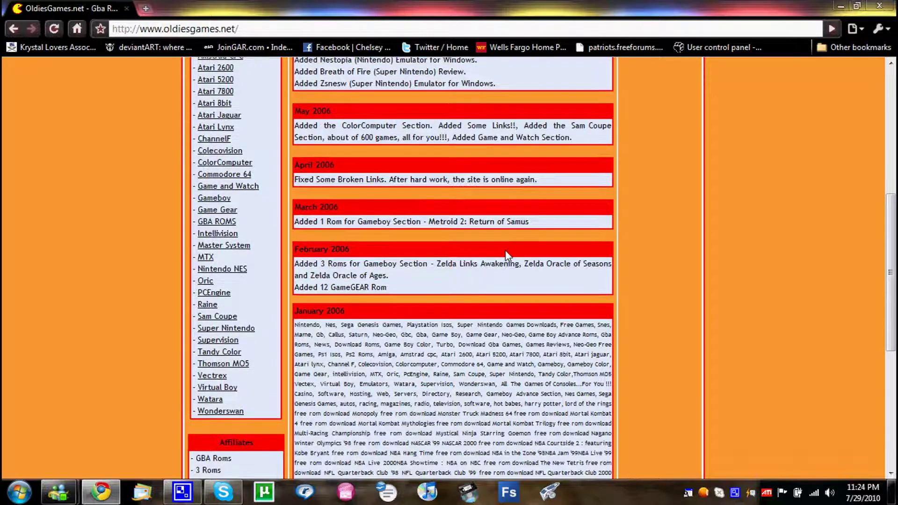
{"action": "scroll", "coordinate": [505, 251], "scroll_direction": "up", "scroll_amount": 1}
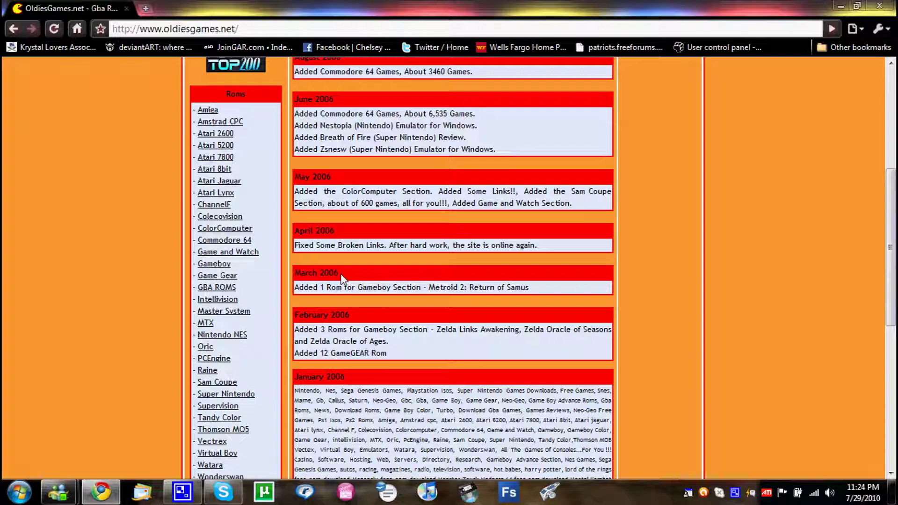
{"action": "left_click", "coordinate": [247, 400]}
{"action": "scroll", "coordinate": [430, 301], "scroll_direction": "down", "scroll_amount": 3}
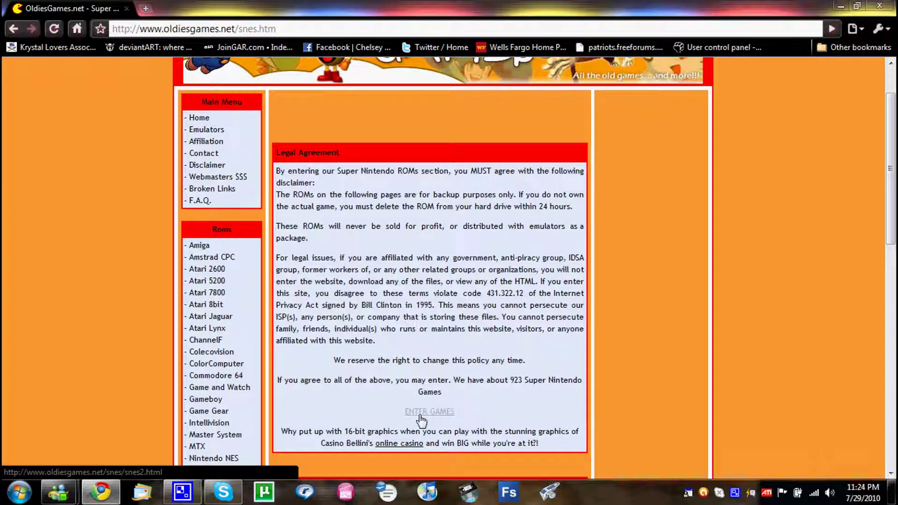
{"action": "left_click", "coordinate": [444, 413]}
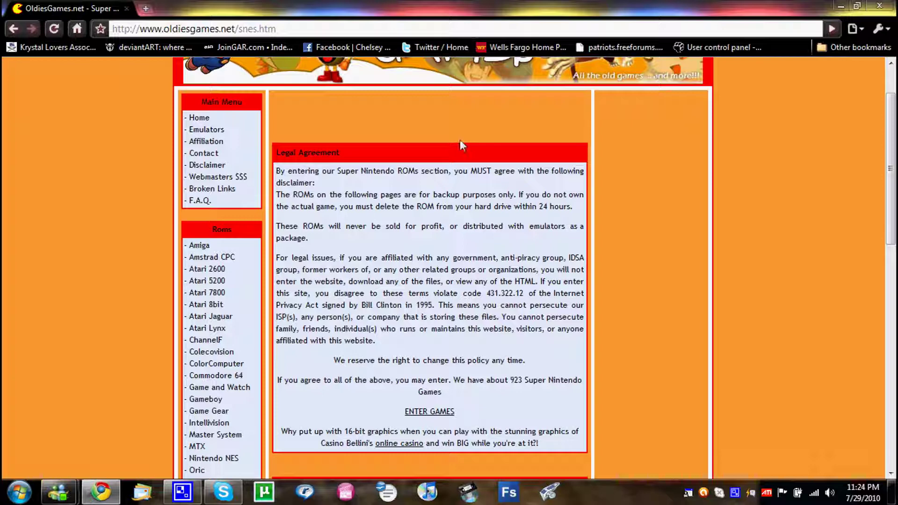
{"action": "left_click", "coordinate": [501, 29]}
{"action": "type", "text": "www."}
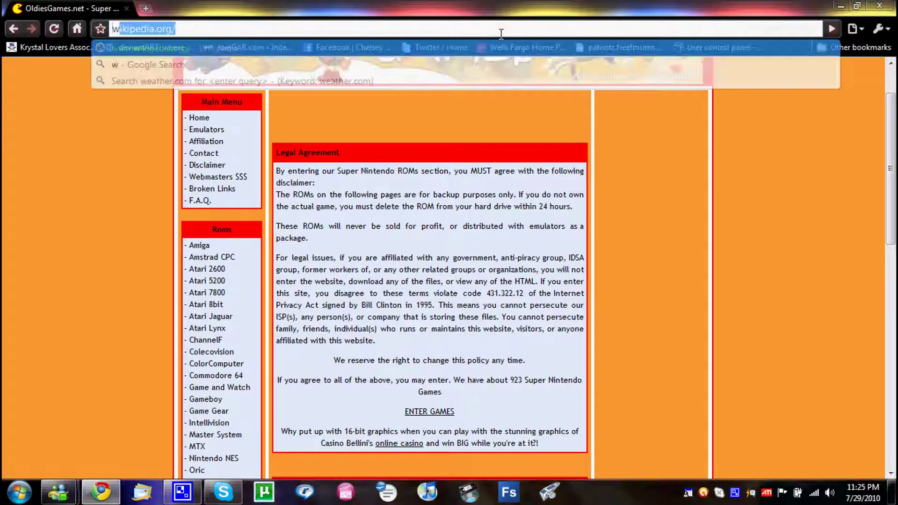
{"action": "type", "text": "coolrom.com/"}
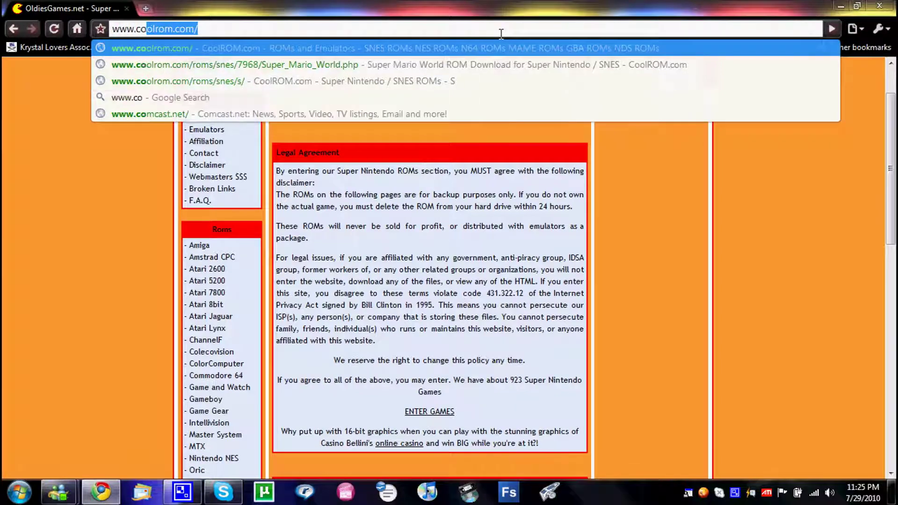
{"action": "key", "text": "Return"}
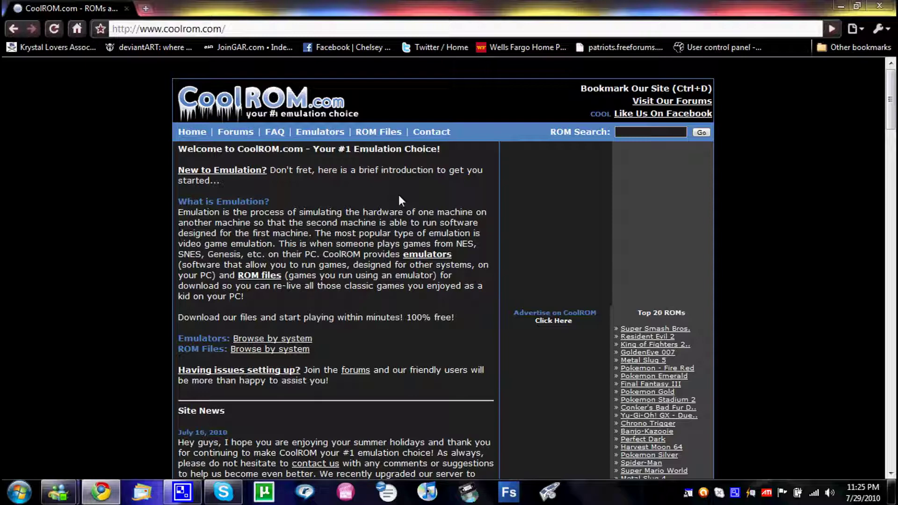
{"action": "scroll", "coordinate": [438, 189], "scroll_direction": "down", "scroll_amount": 2}
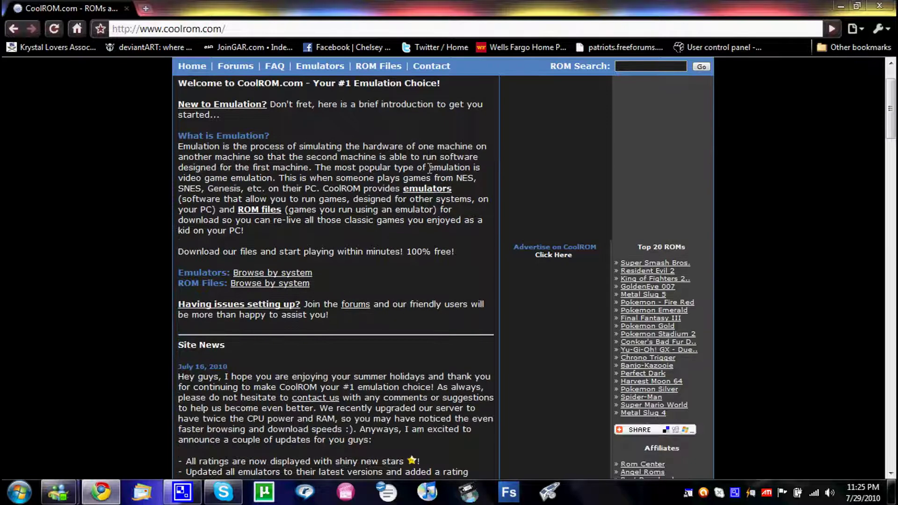
{"action": "scroll", "coordinate": [435, 172], "scroll_direction": "up", "scroll_amount": 2}
{"action": "scroll", "coordinate": [492, 235], "scroll_direction": "down", "scroll_amount": 3}
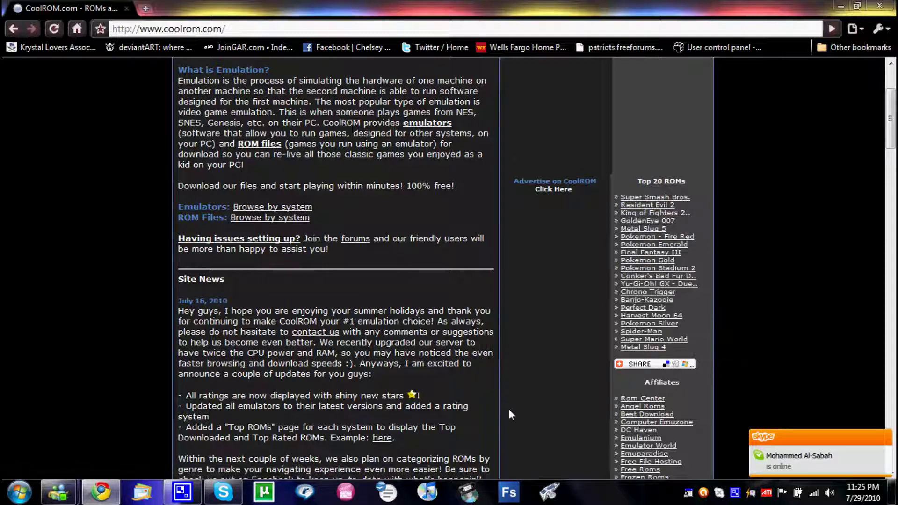
{"action": "scroll", "coordinate": [510, 412], "scroll_direction": "up", "scroll_amount": 3}
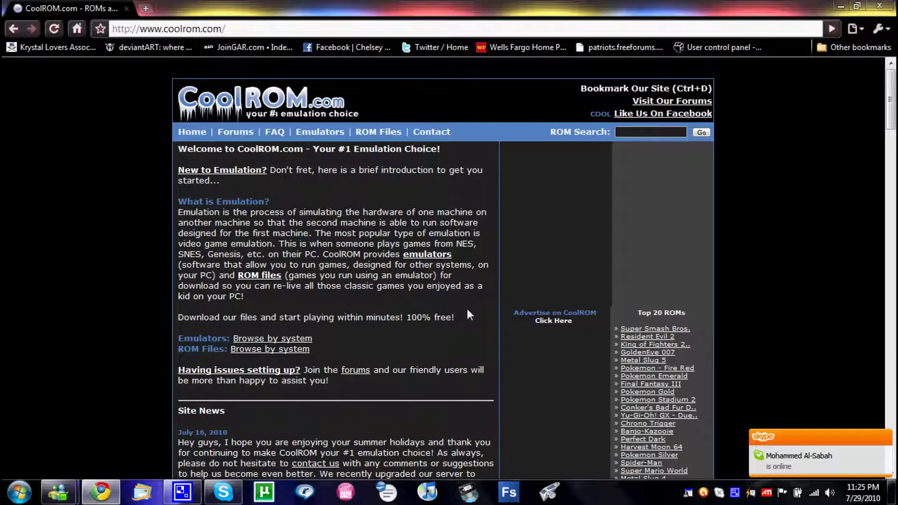
List Super Nintendo ROMs starting with S and scroll down to Super Mario World
{"action": "mouse_move", "coordinate": [392, 140]}
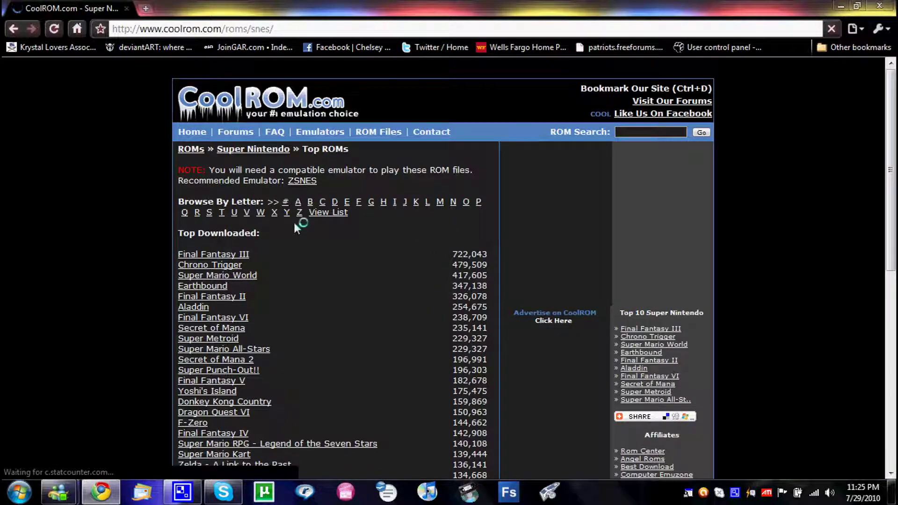
{"action": "left_click", "coordinate": [209, 213]}
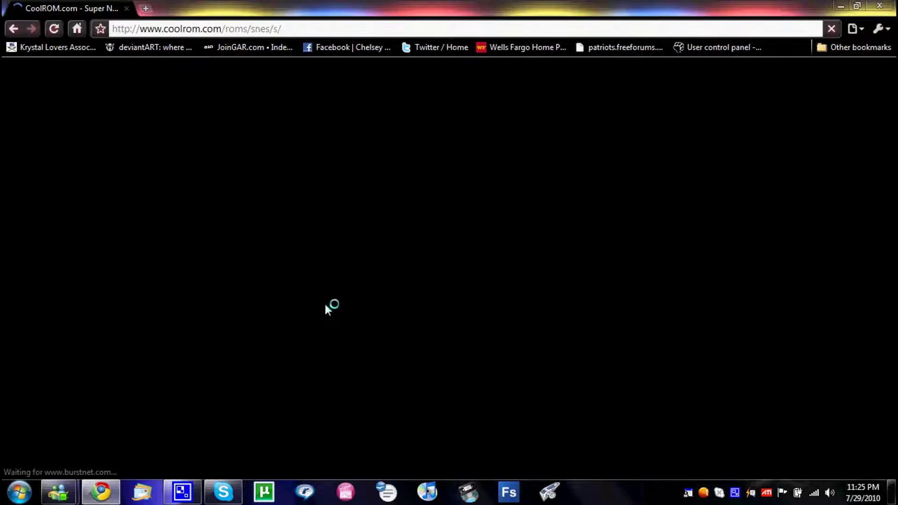
{"action": "scroll", "coordinate": [342, 267], "scroll_direction": "down", "scroll_amount": 20}
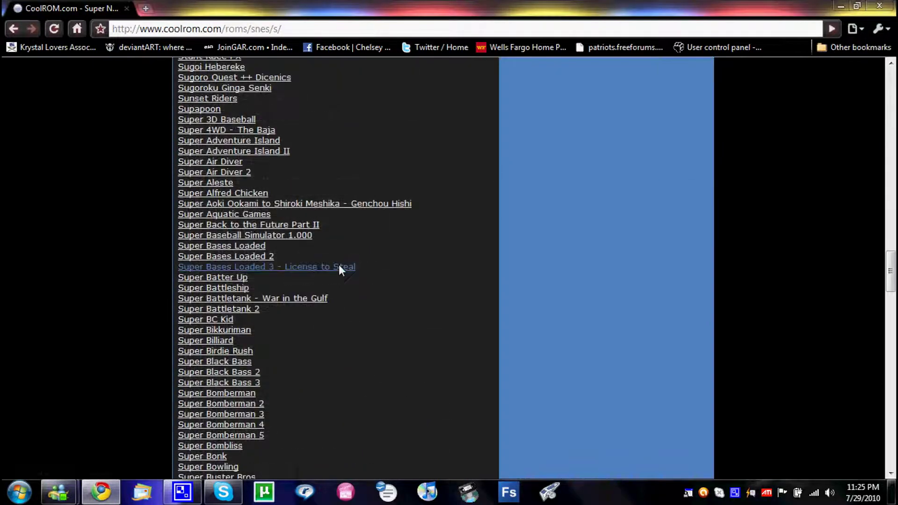
{"action": "scroll", "coordinate": [338, 265], "scroll_direction": "down", "scroll_amount": 10}
{"action": "scroll", "coordinate": [323, 290], "scroll_direction": "down", "scroll_amount": 10}
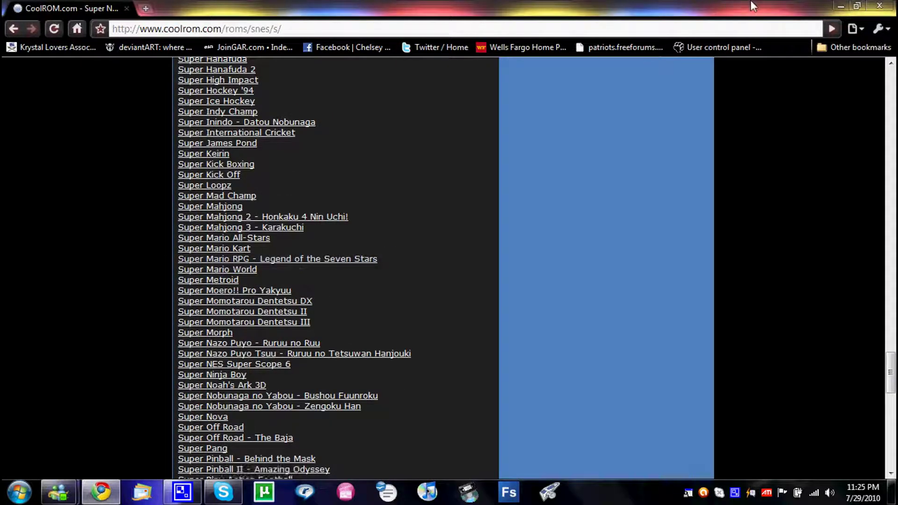
Close the browser and view the downloaded zsnesw151 zip archive in Downloads
{"action": "left_click", "coordinate": [893, 5]}
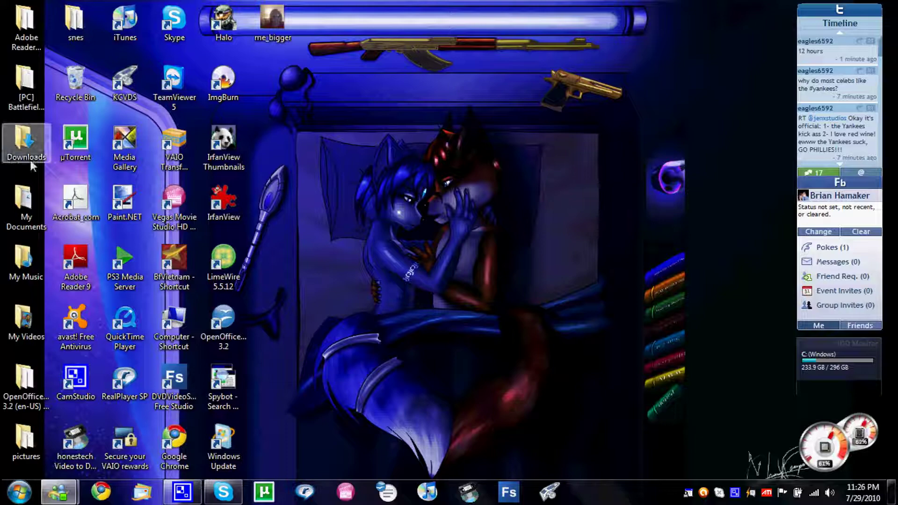
{"action": "double_click", "coordinate": [27, 143]}
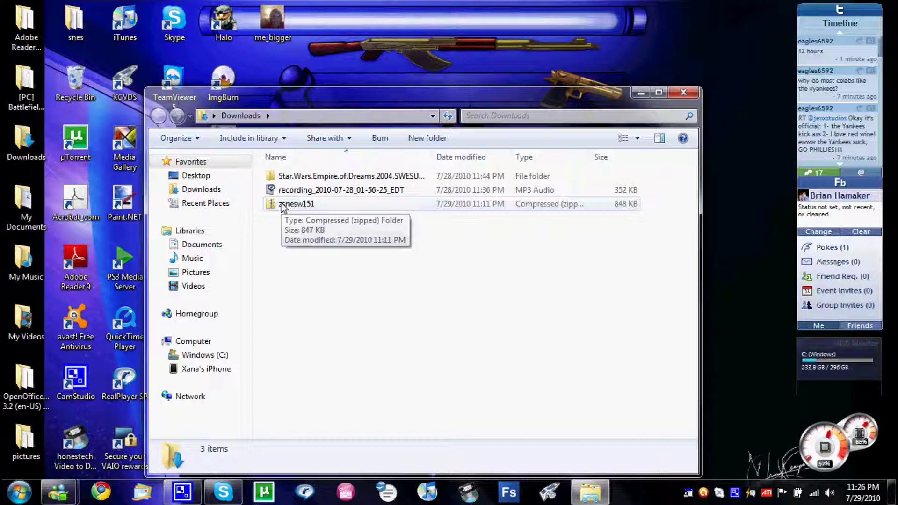
{"action": "double_click", "coordinate": [283, 206]}
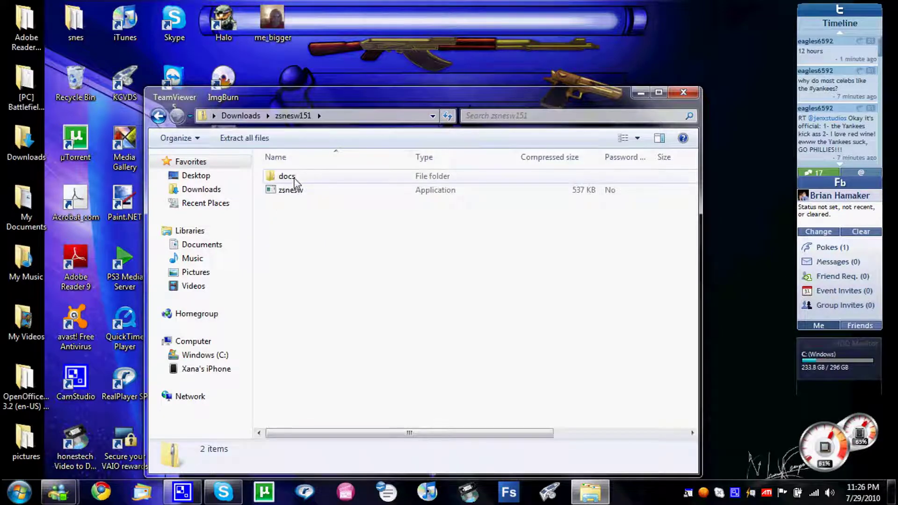
Move aside and close the archive window, then browse into the desktop snes folder
{"action": "left_click_drag", "start_coordinate": [363, 106], "coordinate": [408, 105]}
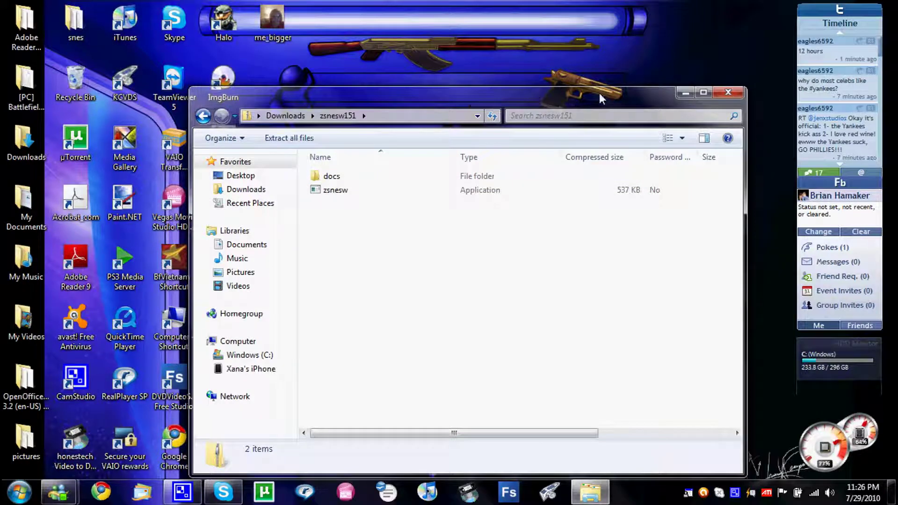
{"action": "left_click", "coordinate": [729, 93]}
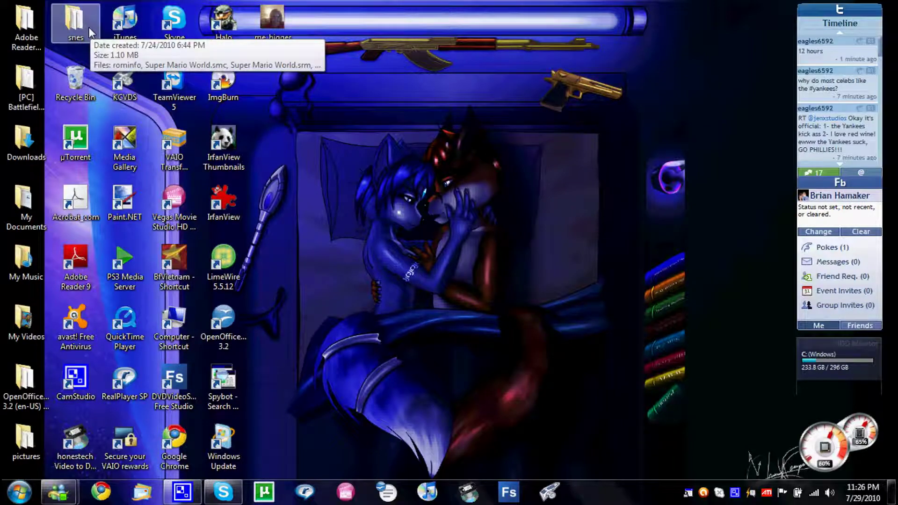
{"action": "double_click", "coordinate": [75, 23]}
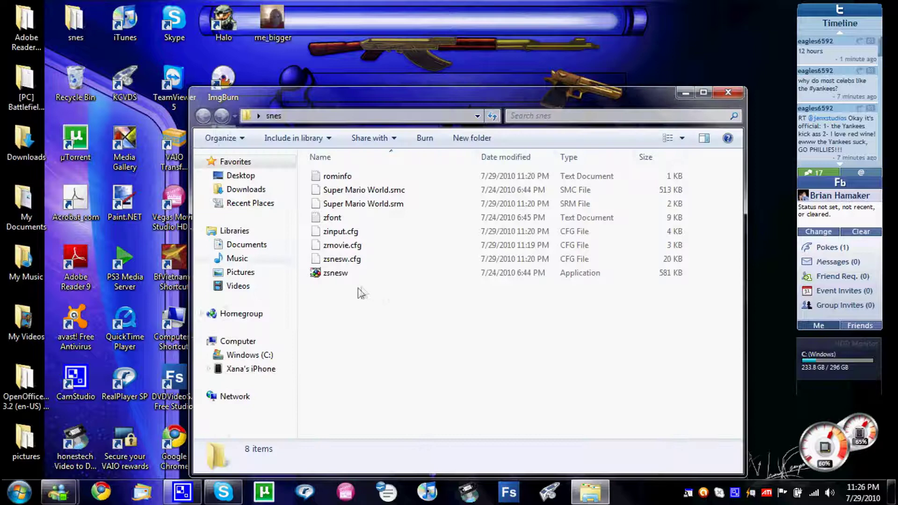
Launch zsnesw and set player 1's keys, mapping the L button to L and R to O
{"action": "double_click", "coordinate": [357, 275]}
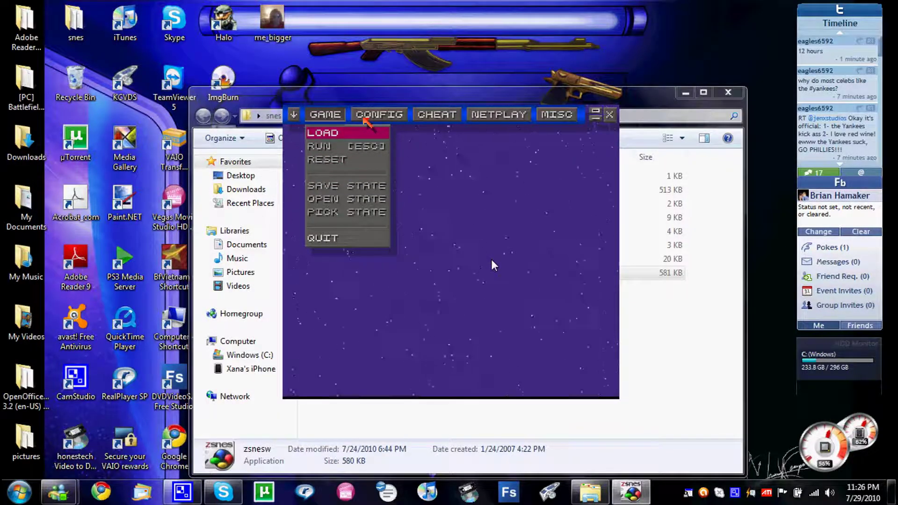
{"action": "left_click", "coordinate": [366, 120]}
{"action": "left_click", "coordinate": [369, 135]}
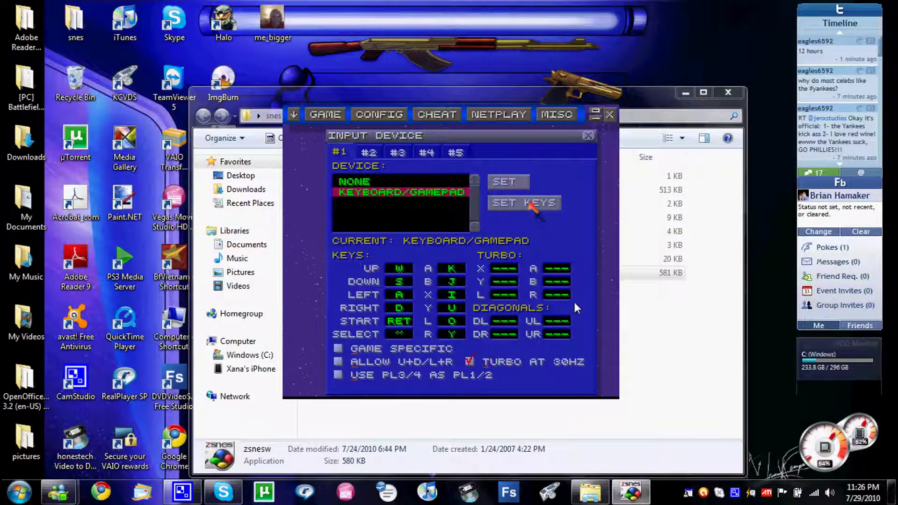
{"action": "left_click", "coordinate": [532, 205]}
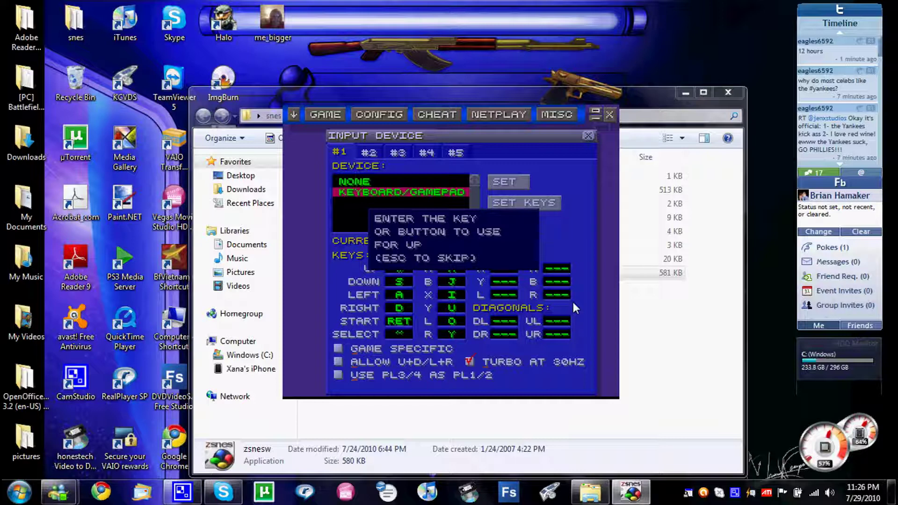
{"action": "key", "text": "Escape"}
{"action": "key", "text": "Escape"}
{"action": "key", "text": "Escape"}
{"action": "key", "text": "Escape"}
{"action": "key", "text": "Escape"}
{"action": "key", "text": "Escape"}
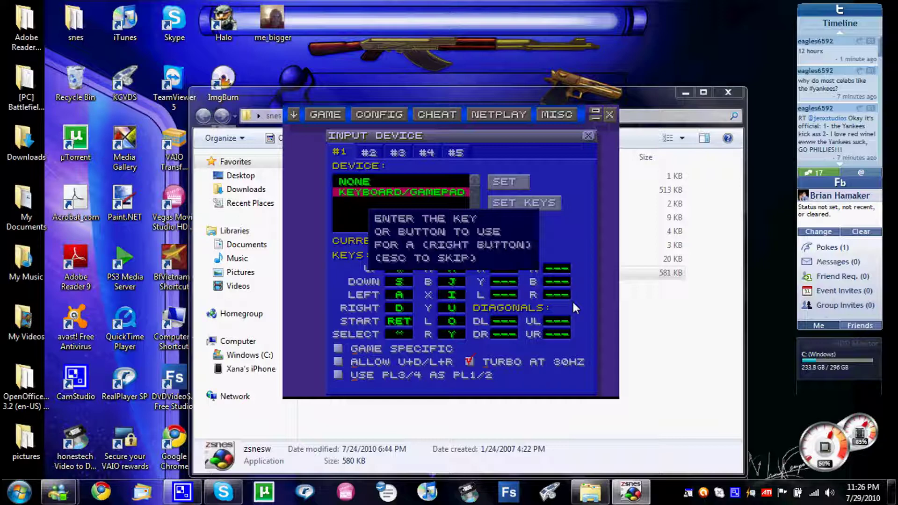
{"action": "key", "text": "Escape"}
{"action": "key", "text": "Escape"}
{"action": "key", "text": "Escape"}
{"action": "key", "text": "Escape"}
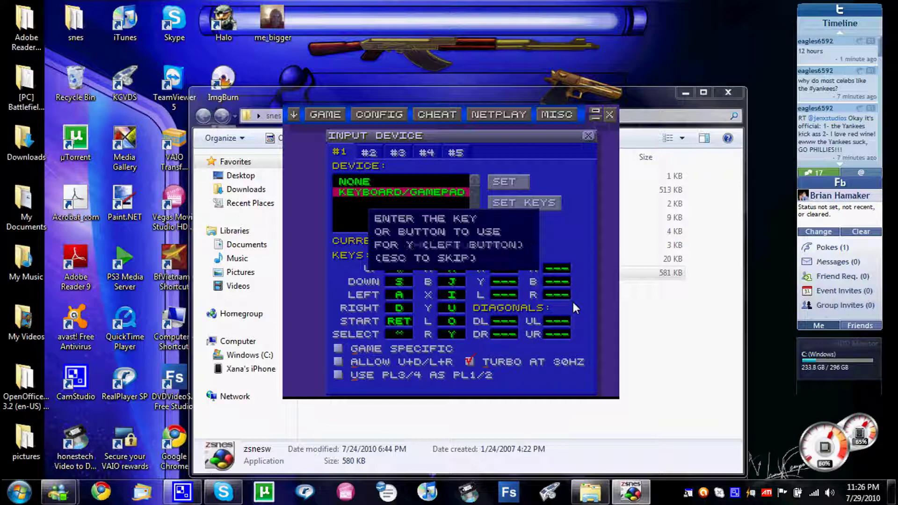
{"action": "key", "text": "l"}
{"action": "key", "text": "o"}
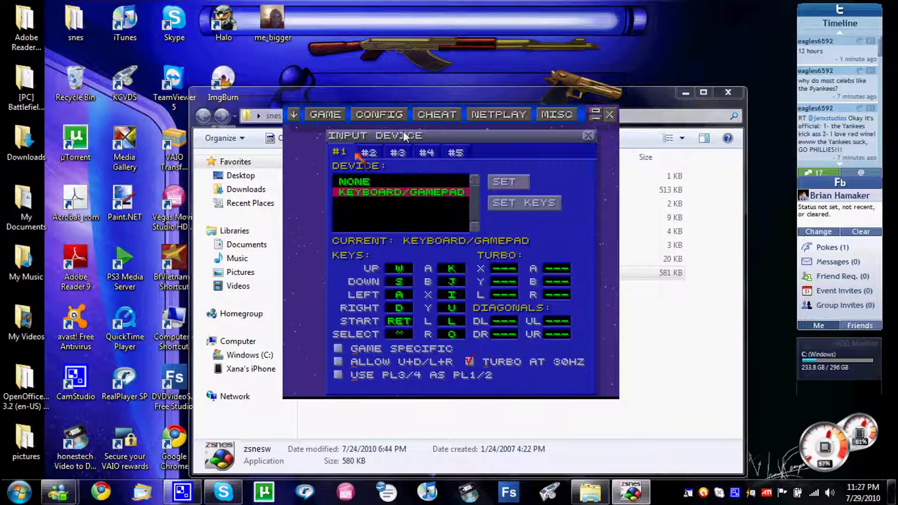
Set player 2's input device to KEYBOARD/GAMEPAD and close the input settings
{"action": "left_click", "coordinate": [365, 156]}
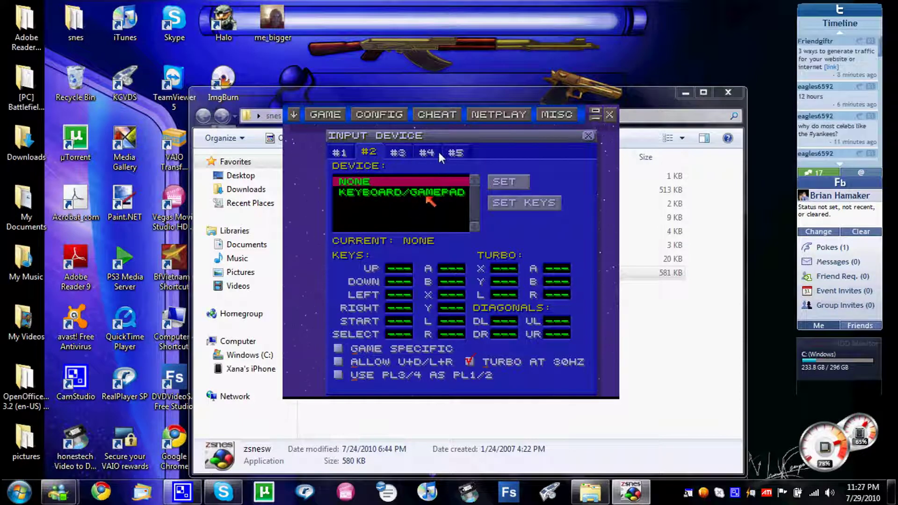
{"action": "left_click", "coordinate": [428, 194]}
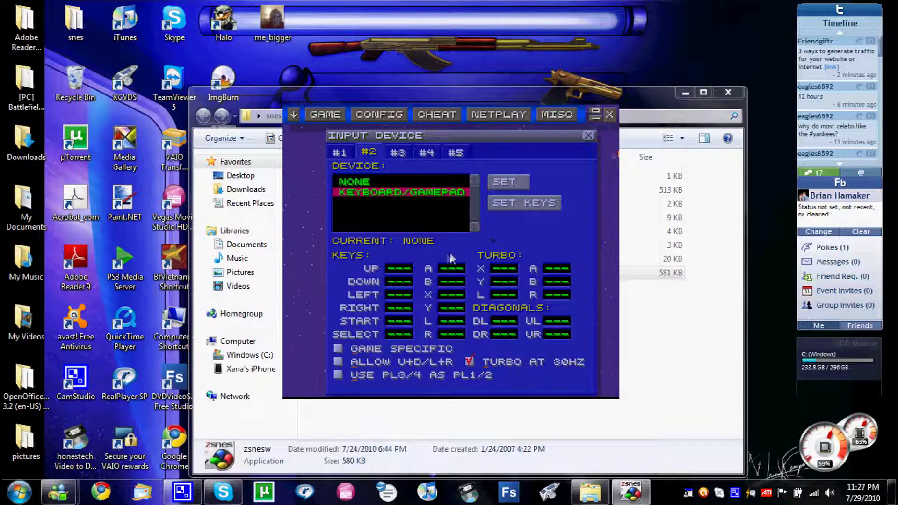
{"action": "left_click", "coordinate": [588, 136]}
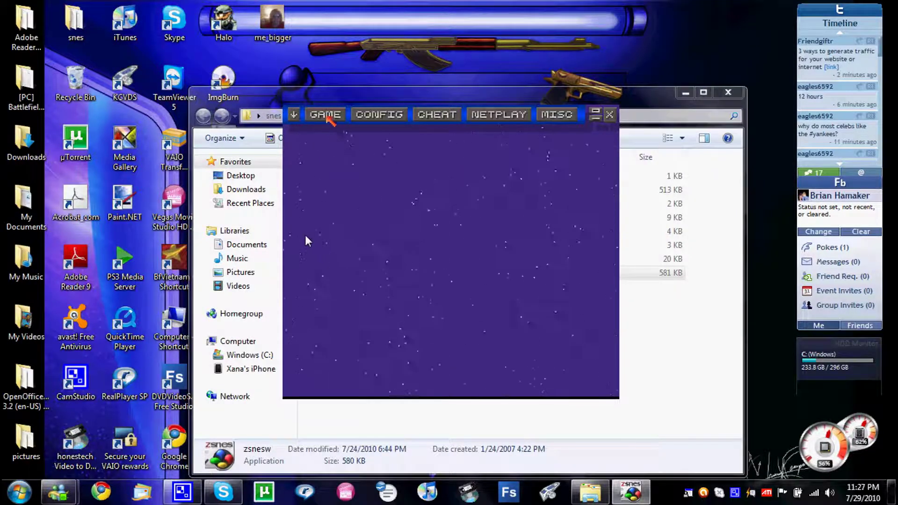
From GAME > LOAD, browse C: > USERS > user folder > DESKTOP > SNES in the directory list
{"action": "left_click", "coordinate": [328, 117]}
{"action": "left_click", "coordinate": [333, 134]}
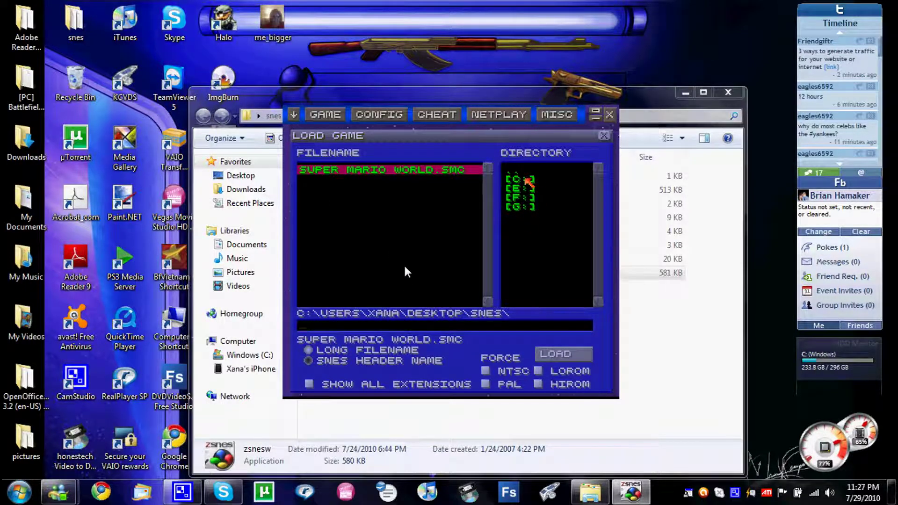
{"action": "double_click", "coordinate": [526, 178]}
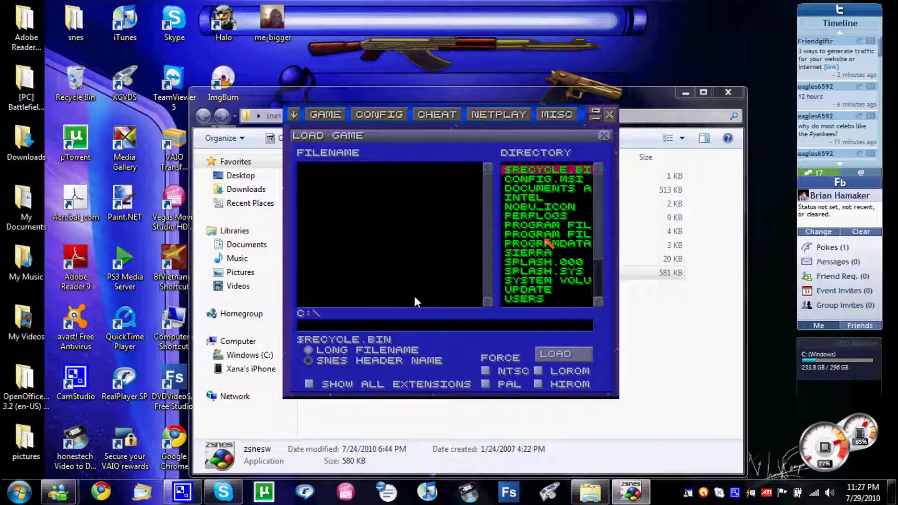
{"action": "key", "text": "i"}
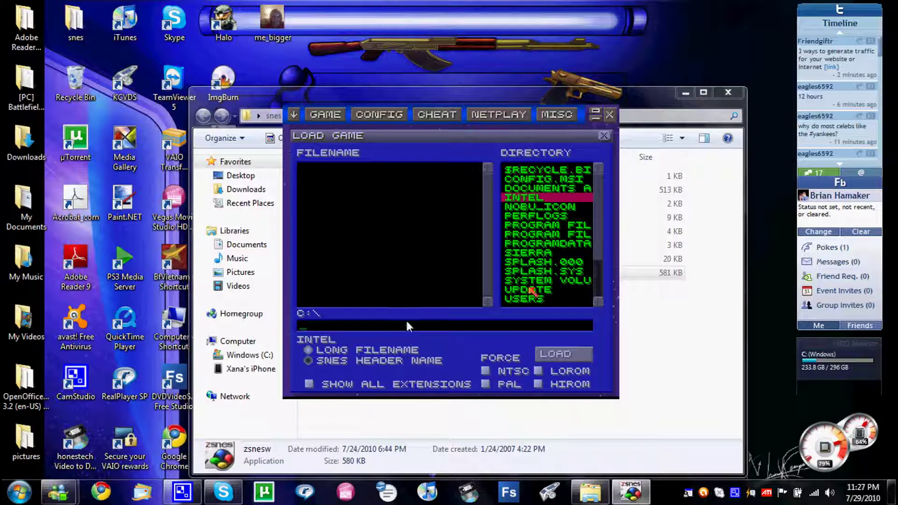
{"action": "double_click", "coordinate": [530, 300]}
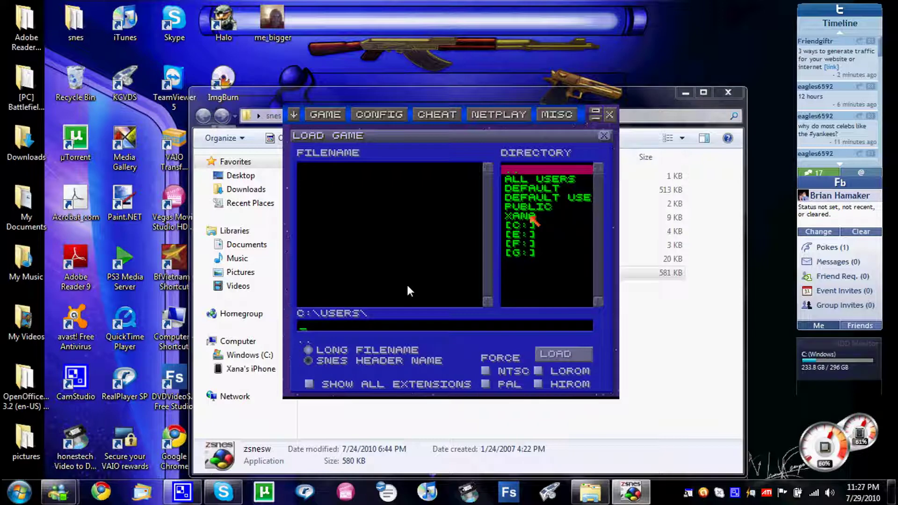
{"action": "double_click", "coordinate": [532, 217]}
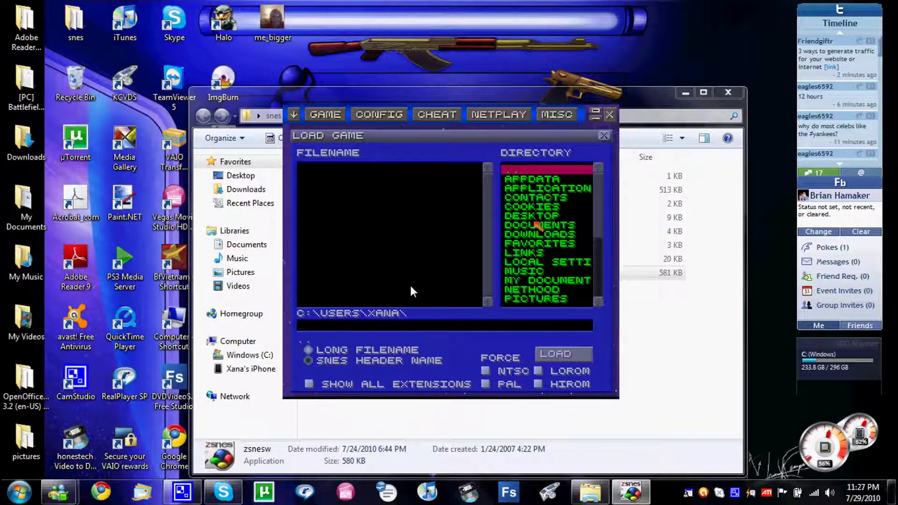
{"action": "double_click", "coordinate": [547, 216]}
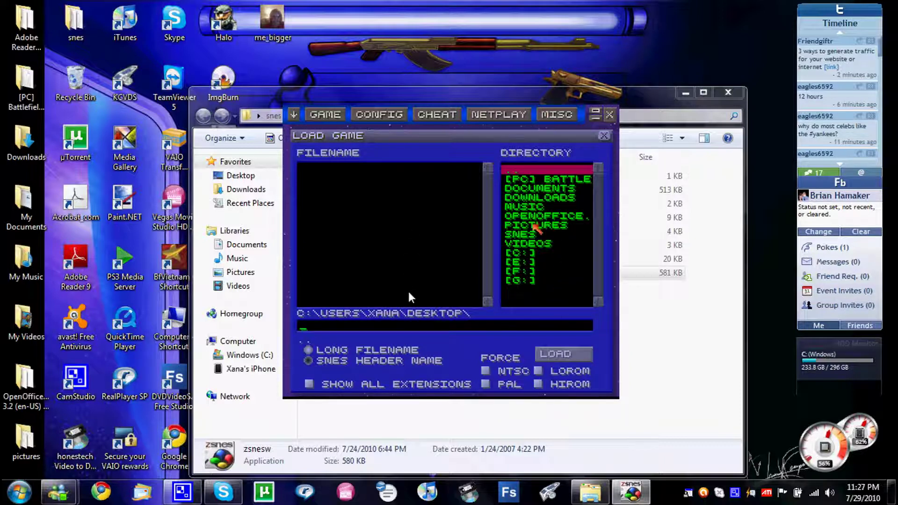
{"action": "double_click", "coordinate": [531, 236]}
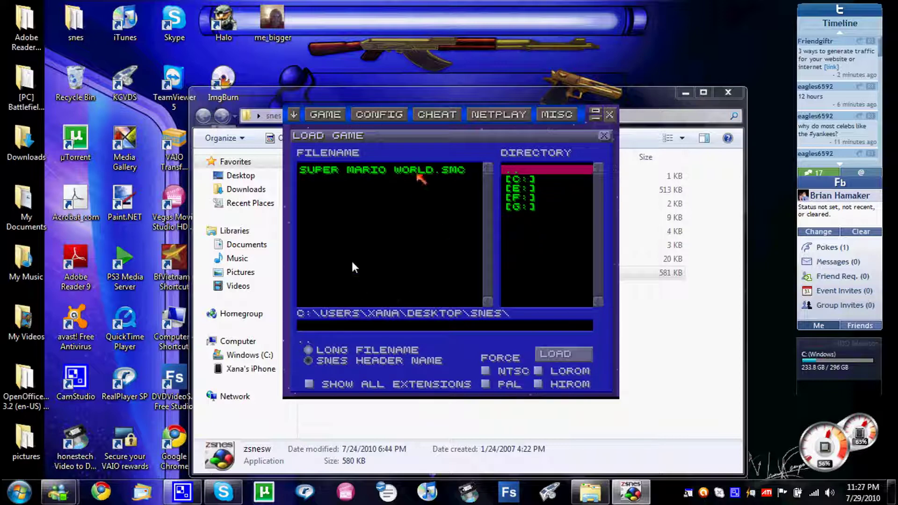
Load SUPER MARIO WORLD.SMC, then press Esc to bring the ZSNES menu over the intro
{"action": "double_click", "coordinate": [425, 170]}
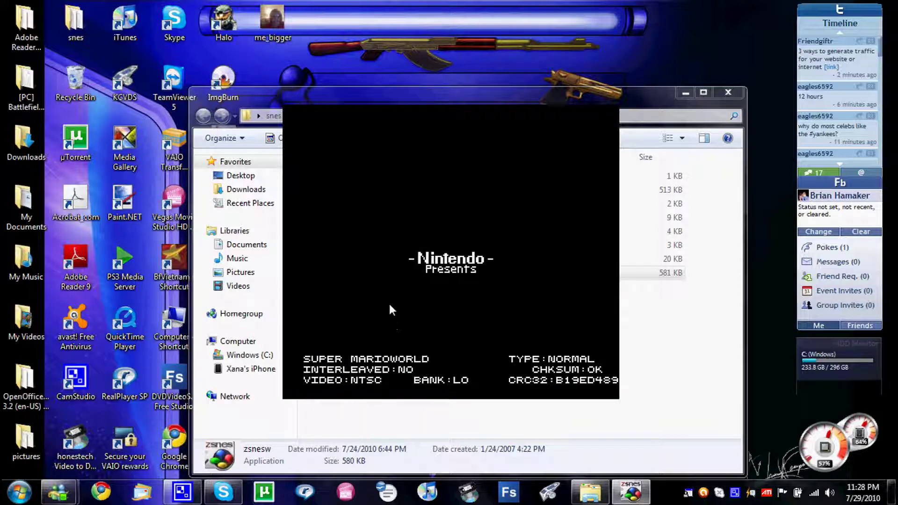
{"action": "key", "text": "Escape"}
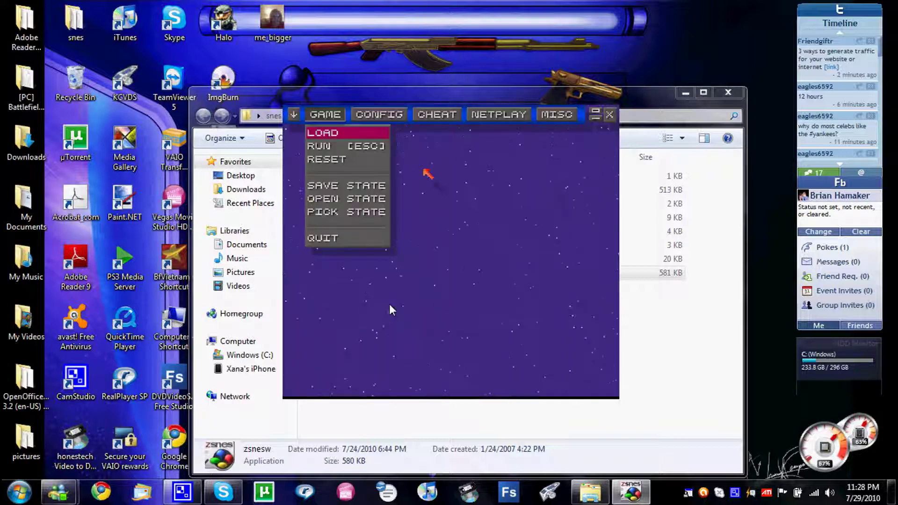